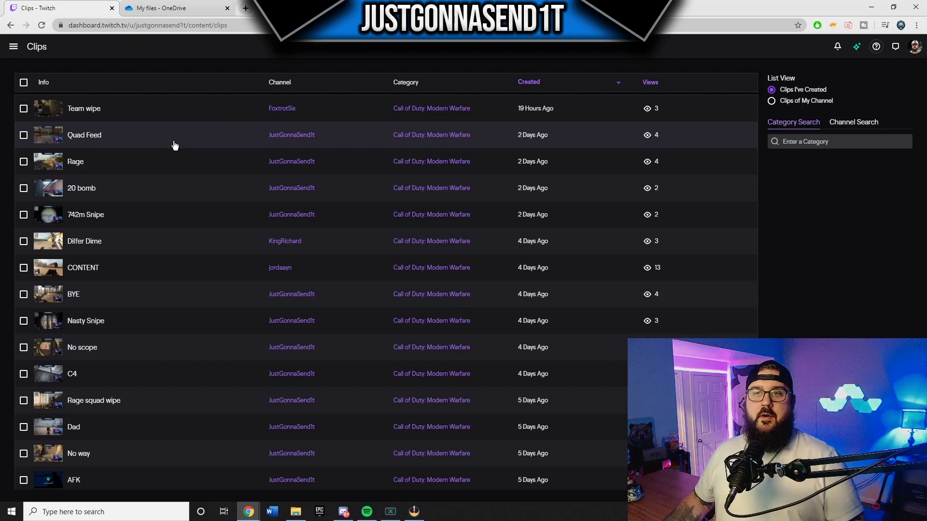
Expand the Quad Feed clip row to show its player, title and clip details.
{"action": "left_click", "coordinate": [148, 139]}
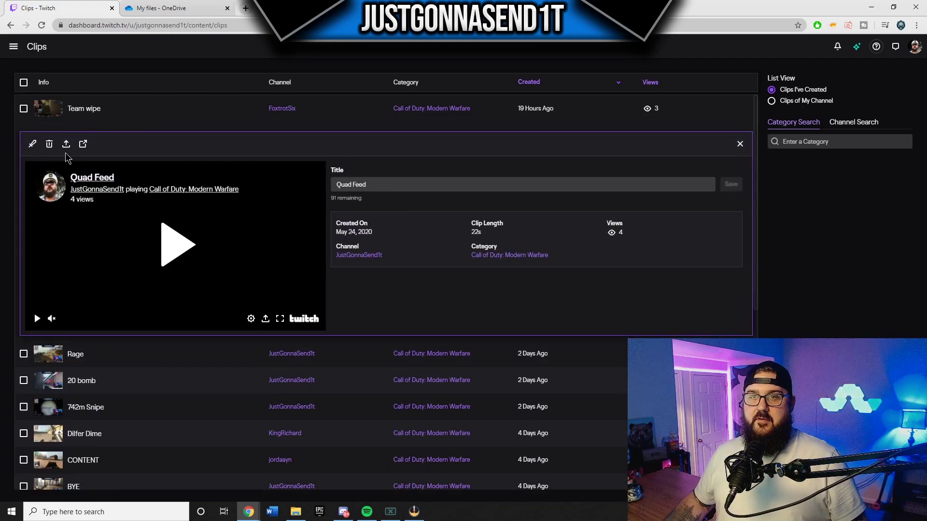
{"action": "left_click", "coordinate": [177, 245]}
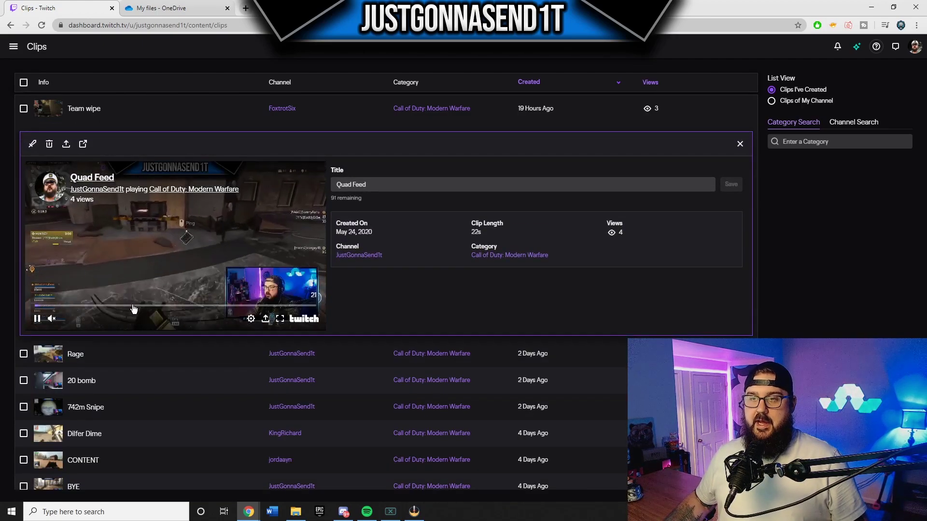
{"action": "left_click", "coordinate": [154, 306]}
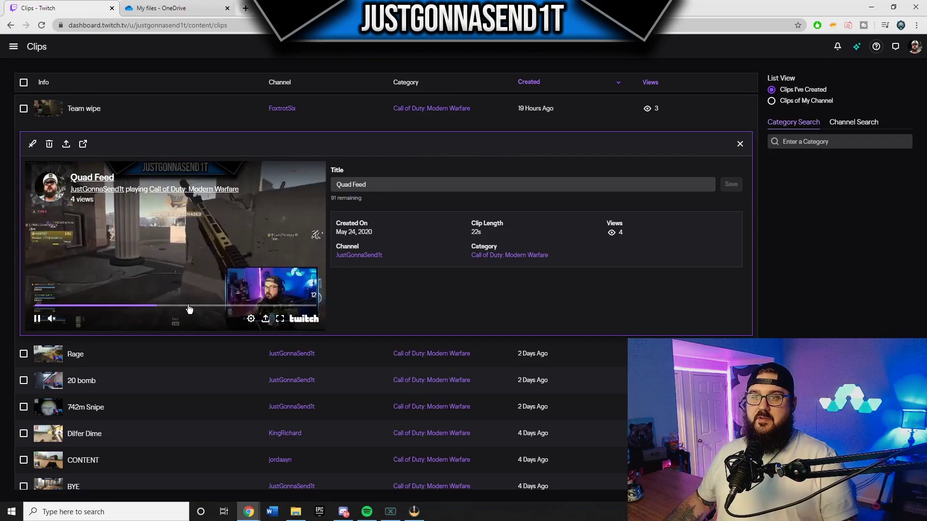
{"action": "left_click", "coordinate": [38, 319]}
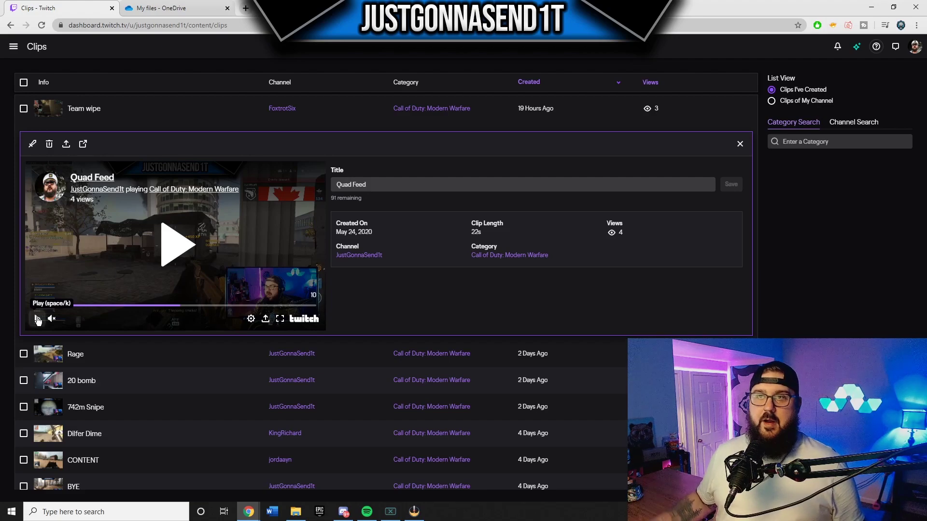
{"action": "left_click", "coordinate": [67, 145]}
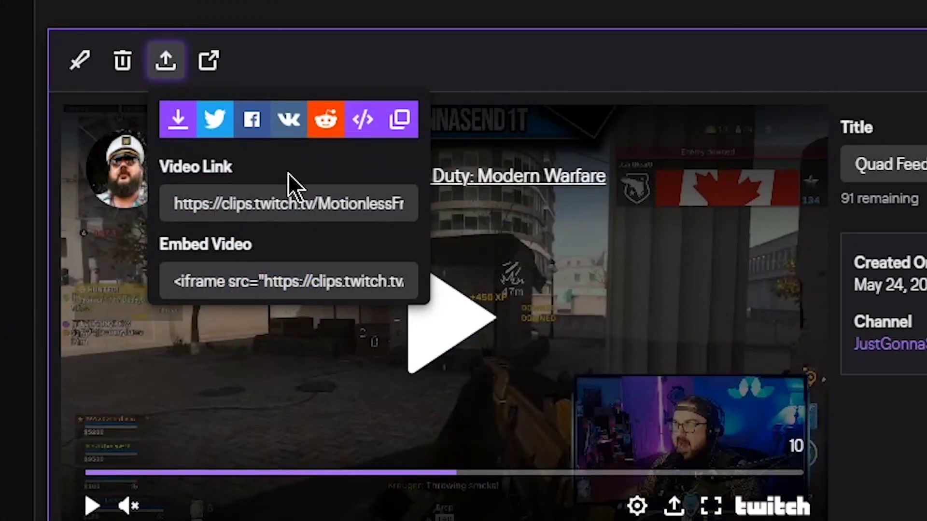
Save the Quad Feed clip download as m25.mp4 and confirm it in the Socials folder.
{"action": "right_click", "coordinate": [177, 118]}
{"action": "left_click", "coordinate": [253, 235]}
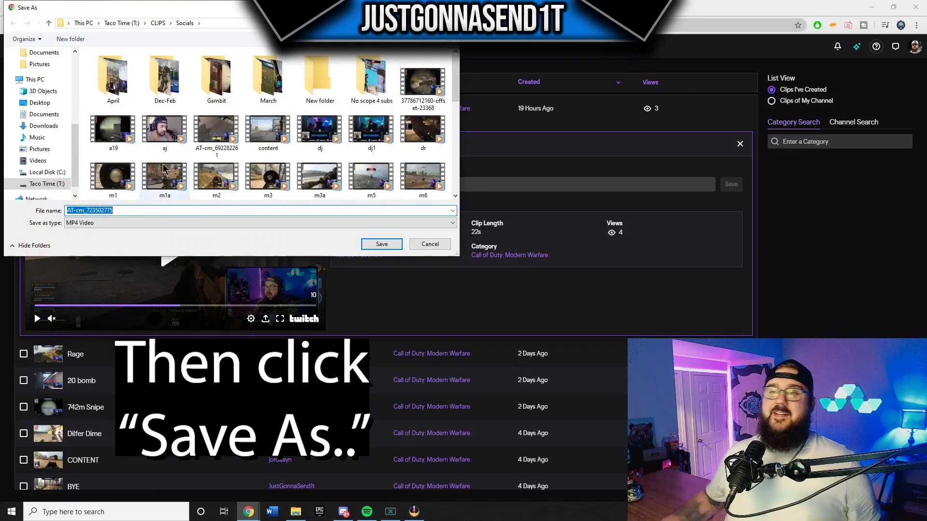
{"action": "scroll", "coordinate": [221, 132], "scroll_direction": "down", "scroll_amount": 4}
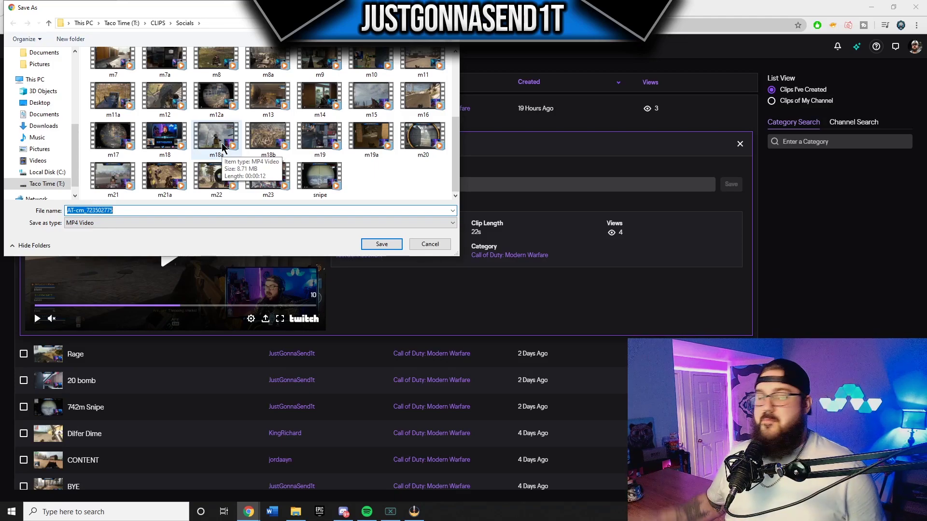
{"action": "type", "text": "m25"}
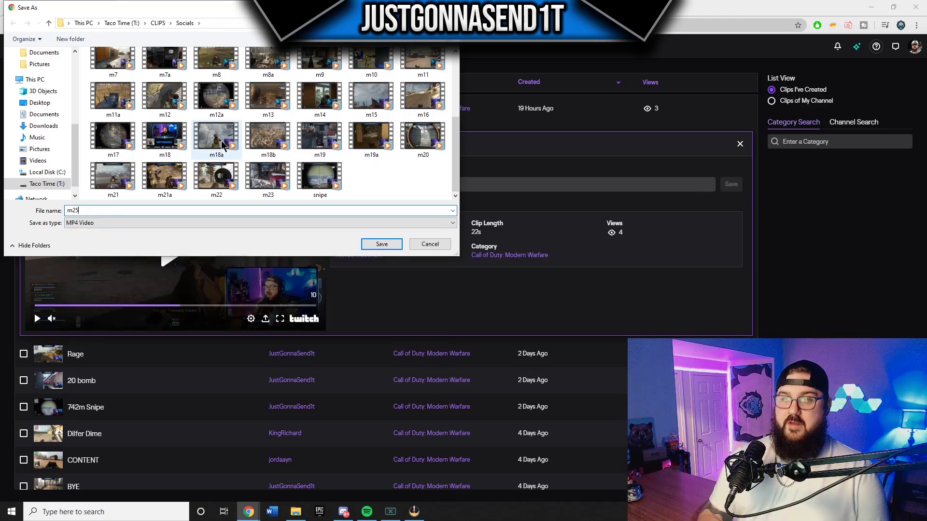
{"action": "key", "text": "Return"}
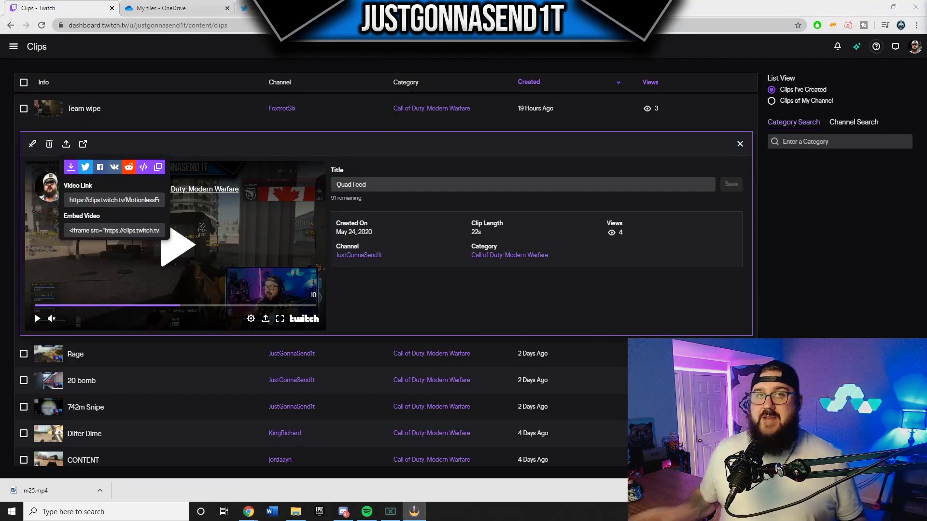
{"action": "left_click", "coordinate": [300, 510]}
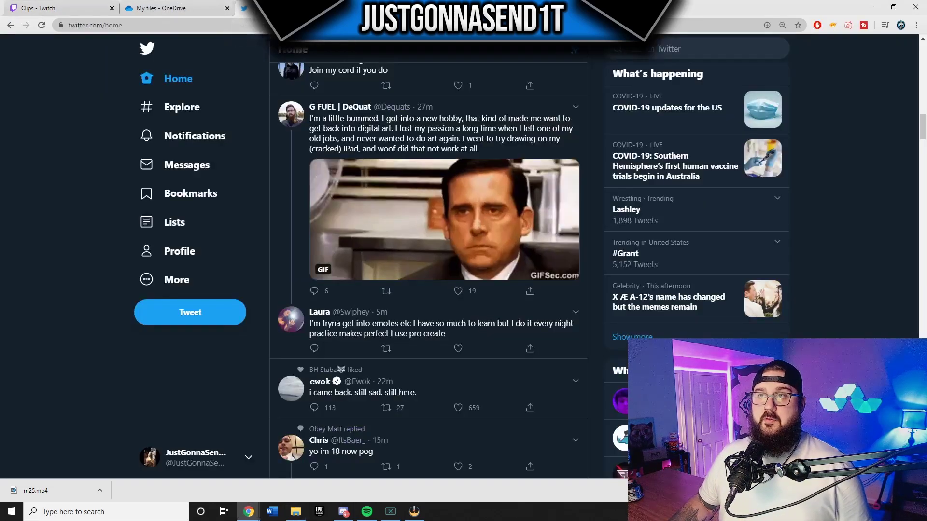
{"action": "left_click", "coordinate": [245, 8]}
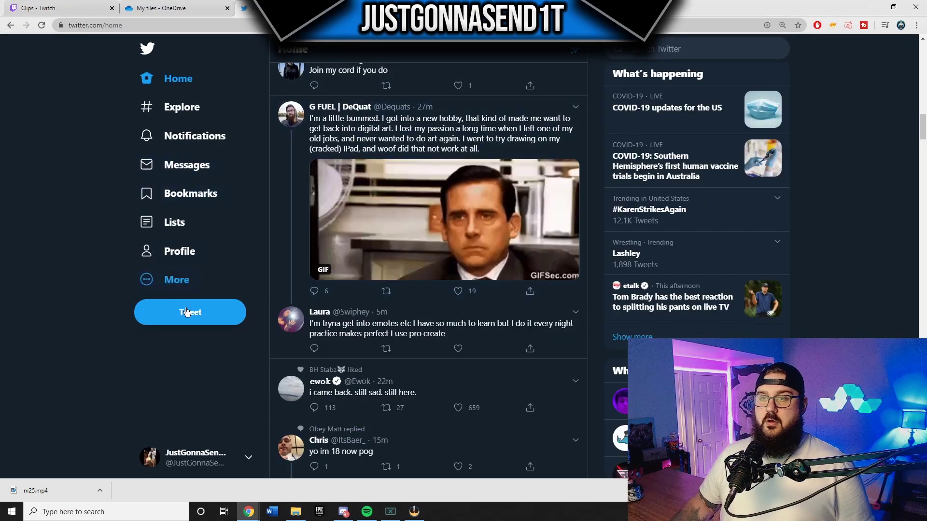
Post a tweet captioned 'Quit roof camping' with the m25 video attached.
{"action": "left_click", "coordinate": [205, 314]}
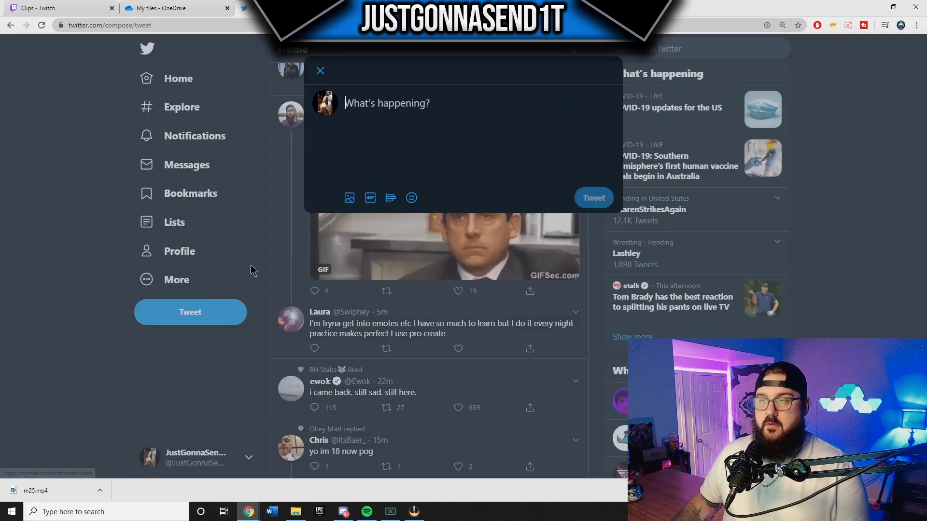
{"action": "left_click", "coordinate": [349, 197]}
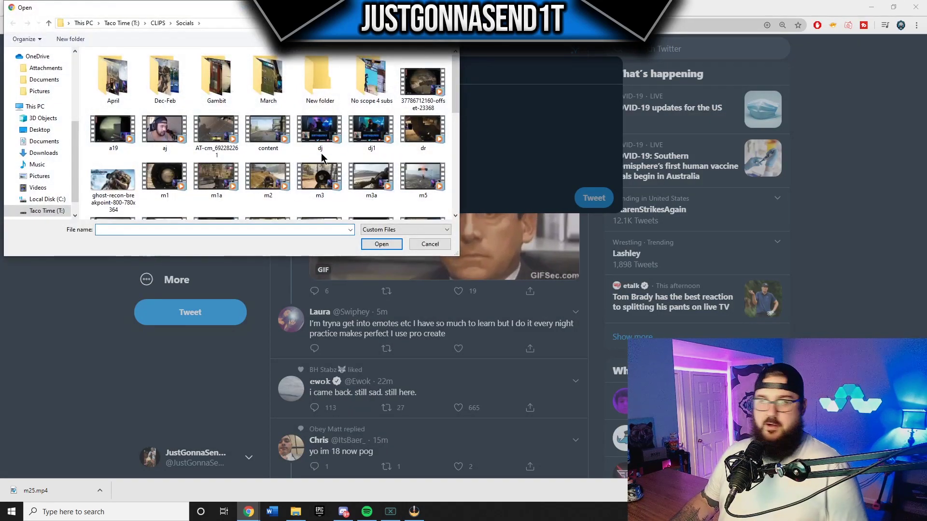
{"action": "scroll", "coordinate": [362, 203], "scroll_direction": "down", "scroll_amount": 5}
{"action": "double_click", "coordinate": [371, 196]}
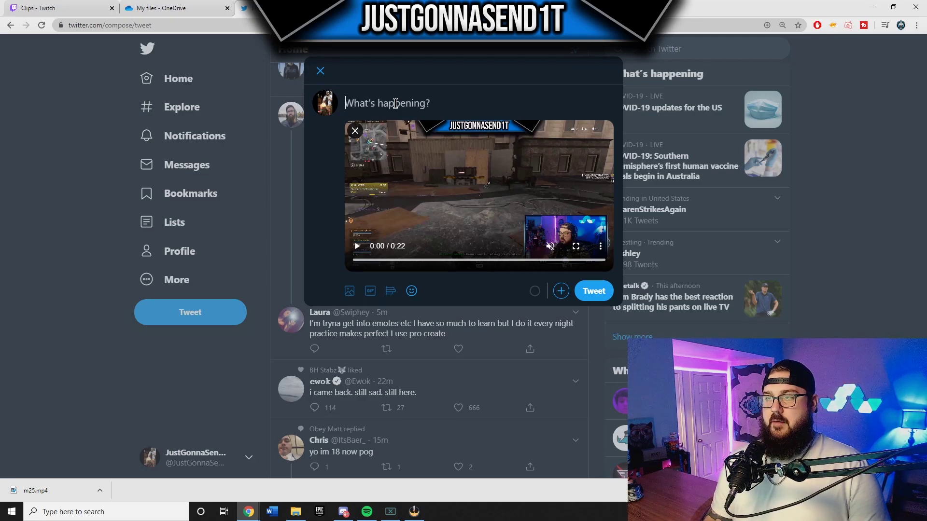
{"action": "type", "text": "Quit "}
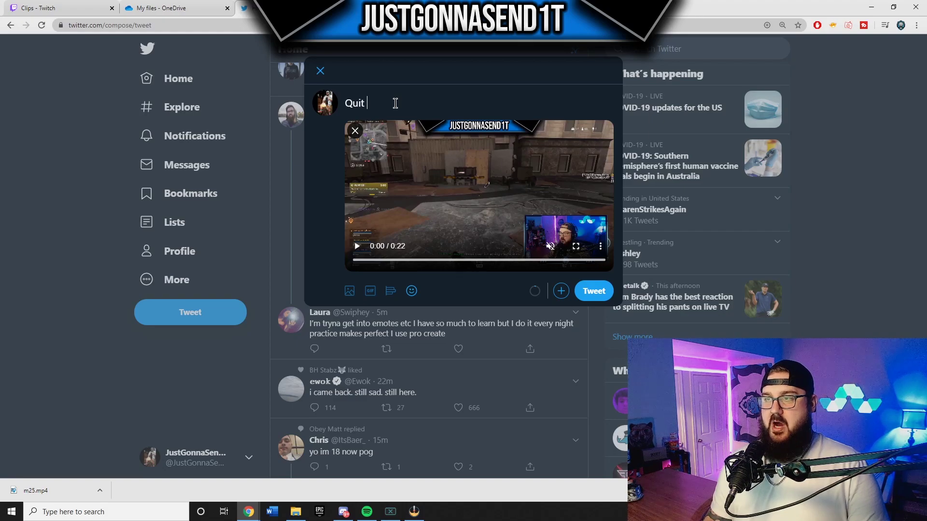
{"action": "type", "text": "roof campi"}
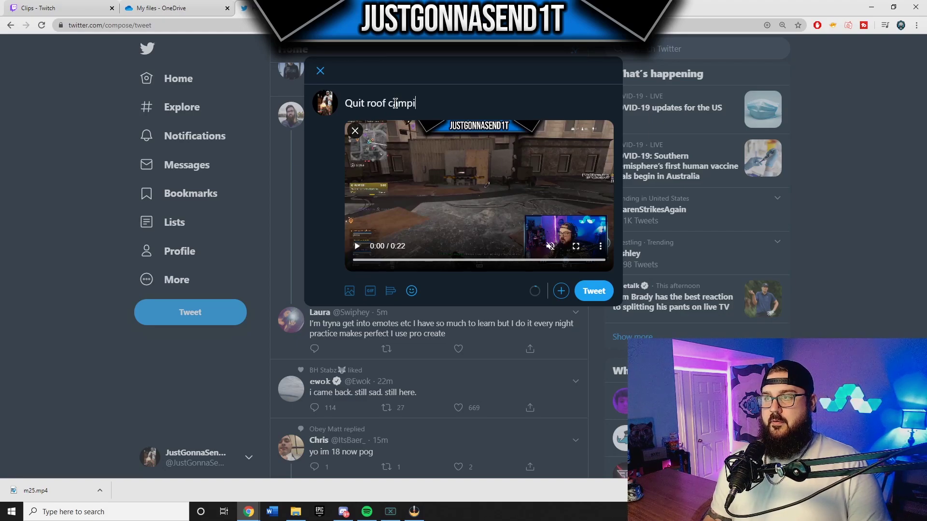
{"action": "left_click", "coordinate": [594, 290]}
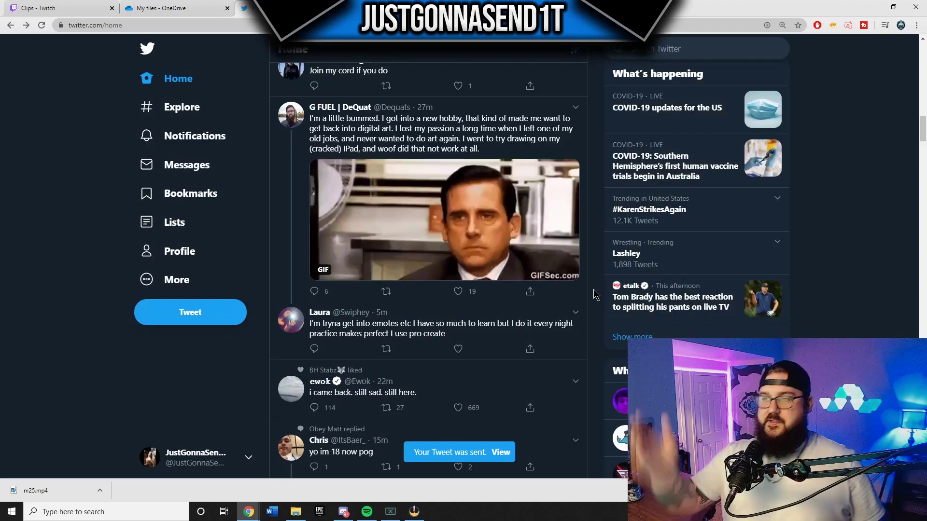
Return to the top of the timeline and pause the posted clip.
{"action": "left_click", "coordinate": [177, 77]}
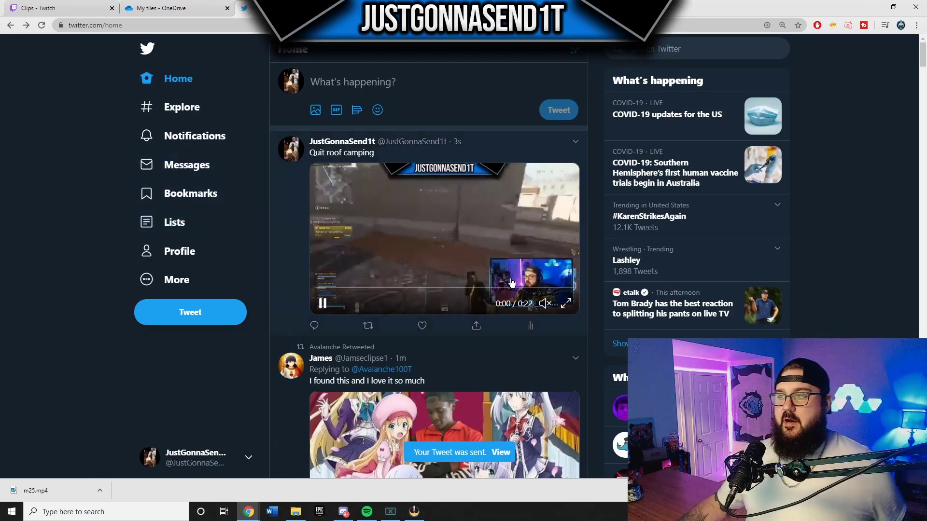
{"action": "left_click", "coordinate": [323, 304]}
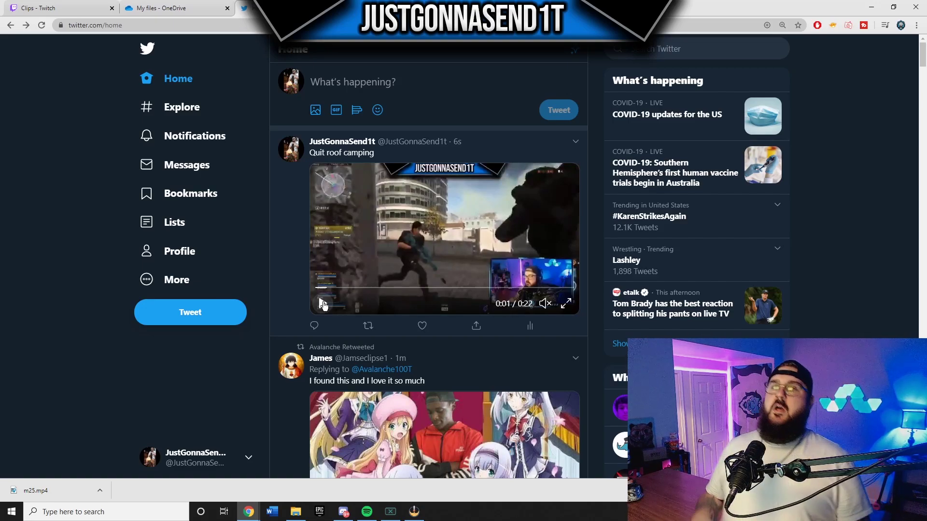
{"action": "key", "text": "ctrl+1"}
Copy the clip's video link from Twitch and paste it into the tweet compose box.
{"action": "left_click", "coordinate": [129, 201]}
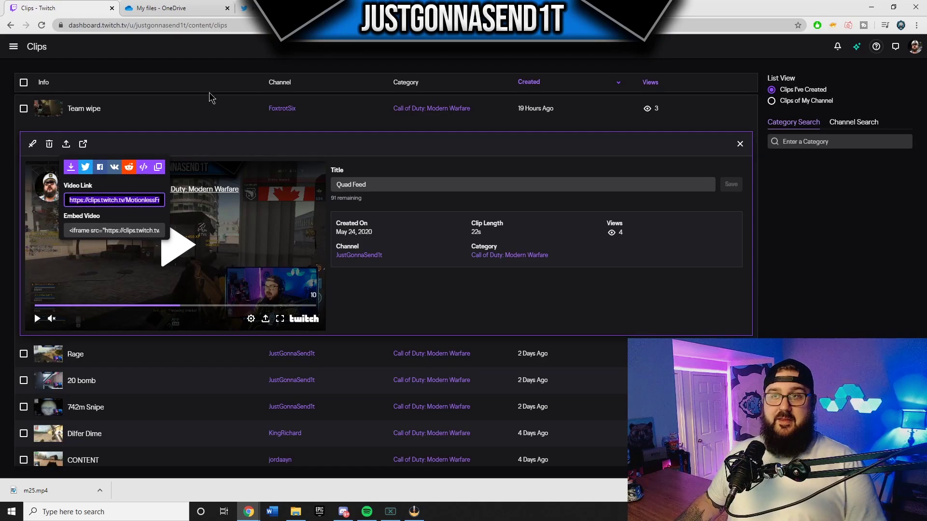
{"action": "key", "text": "ctrl+3"}
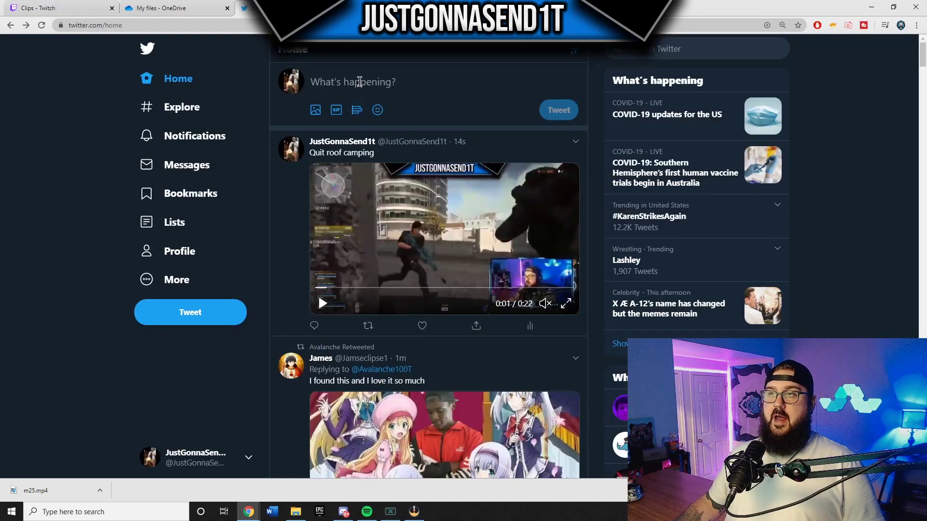
{"action": "left_click", "coordinate": [358, 83]}
{"action": "type", "text": "https://clips.twitch.tv/MotionlessFrigidPotatoPipeHype"}
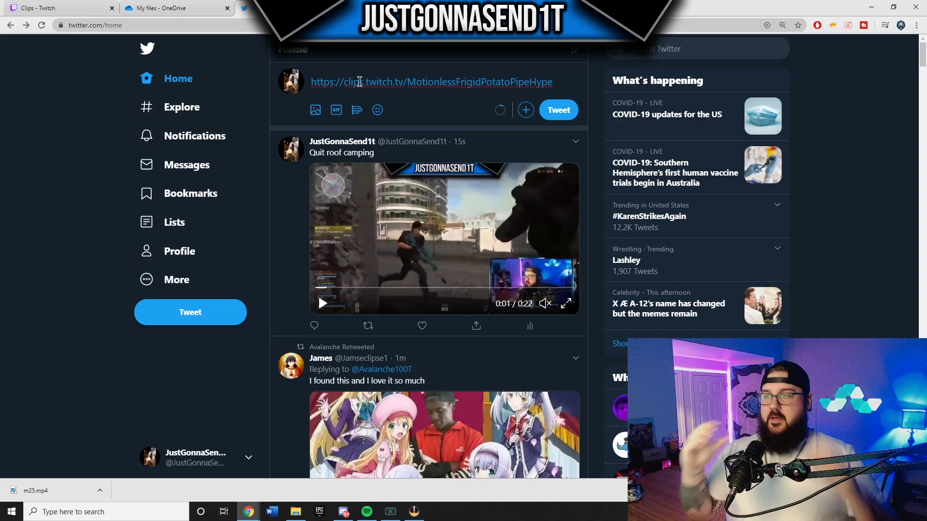
Play and then pause the posted clip on the Twitter timeline.
{"action": "scroll", "coordinate": [381, 154], "scroll_direction": "down", "scroll_amount": 2}
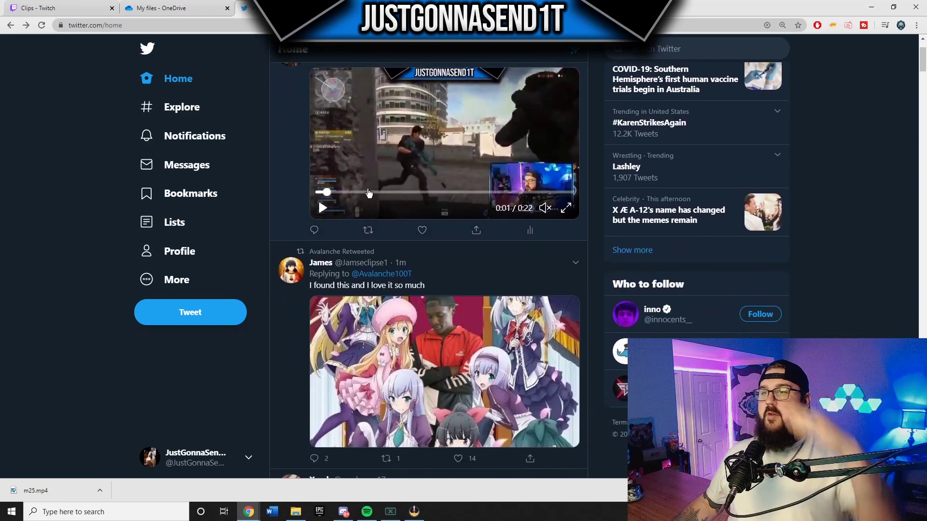
{"action": "scroll", "coordinate": [369, 193], "scroll_direction": "up", "scroll_amount": 2}
{"action": "left_click", "coordinate": [323, 303]}
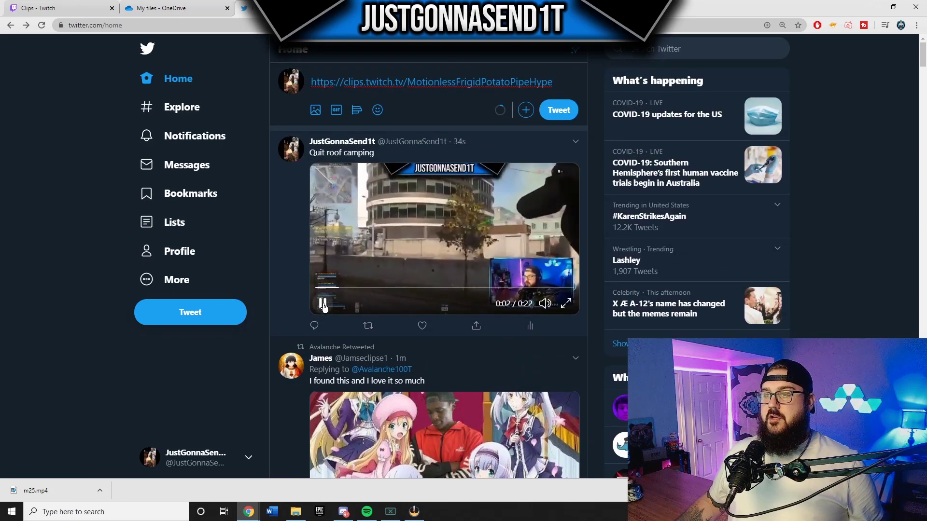
{"action": "left_click", "coordinate": [322, 302]}
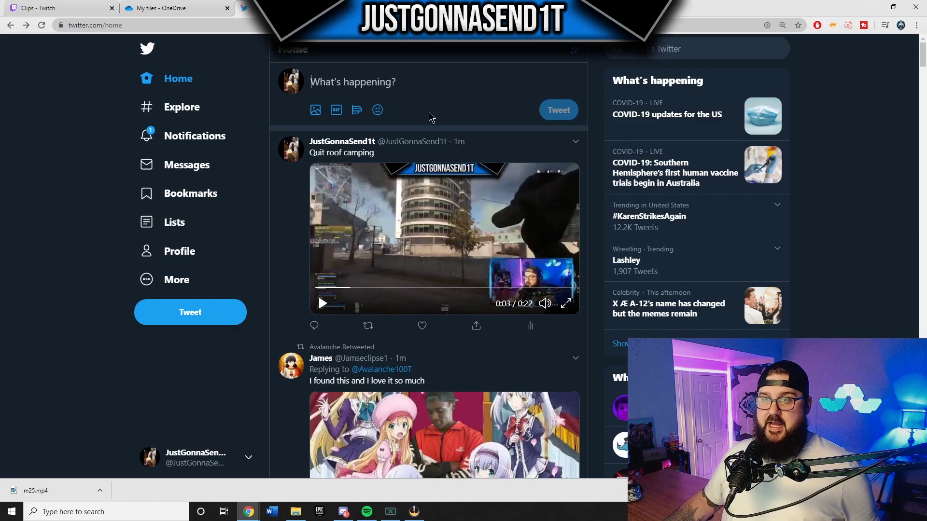
Switch to the OneDrive My files page.
{"action": "left_click", "coordinate": [182, 11]}
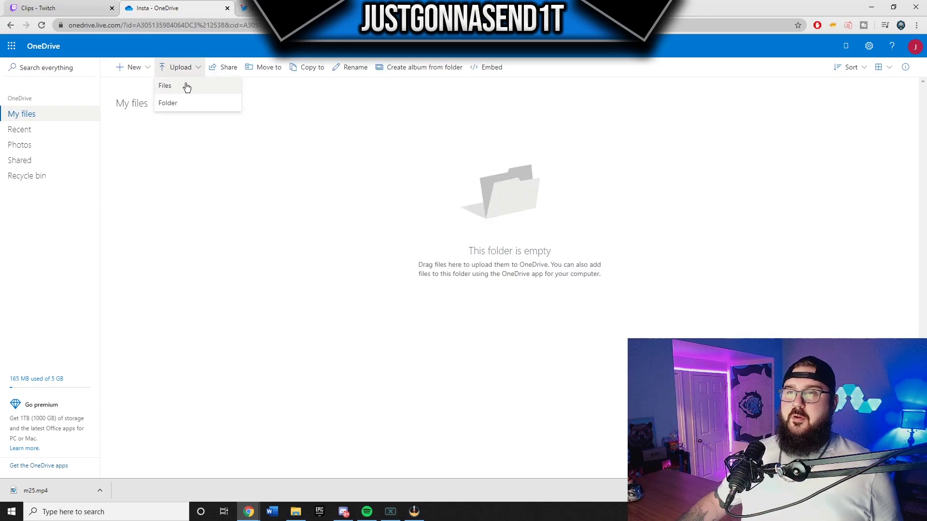
Upload m25 into the OneDrive Insta folder and return to the Twitch Clips tab.
{"action": "left_click", "coordinate": [186, 86]}
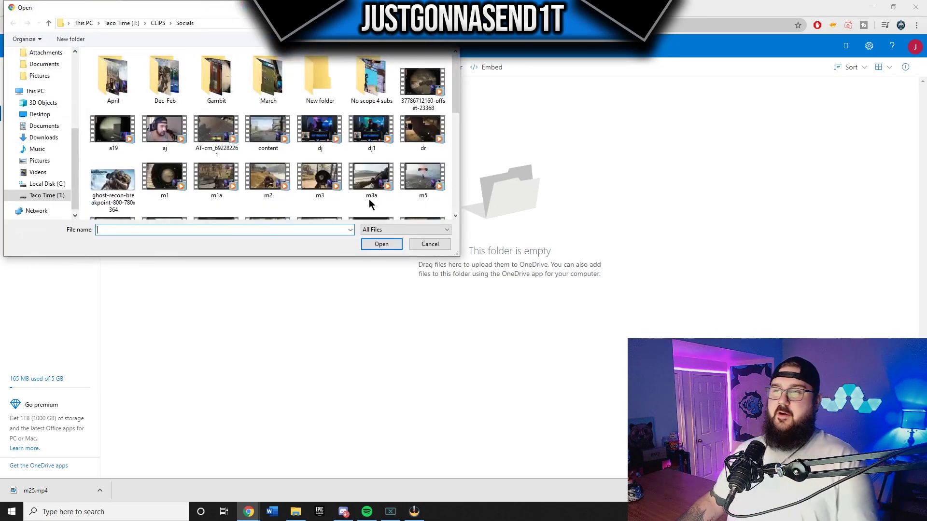
{"action": "double_click", "coordinate": [372, 196]}
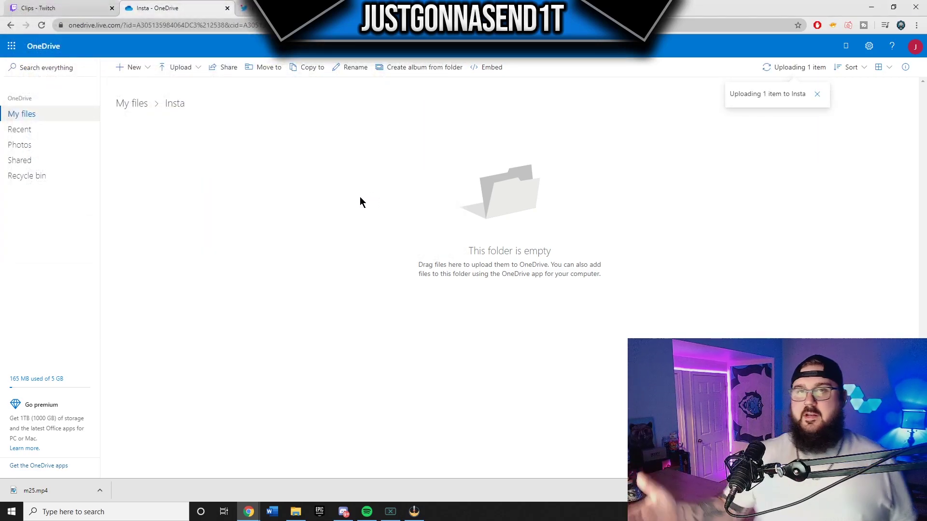
{"action": "left_click", "coordinate": [72, 8]}
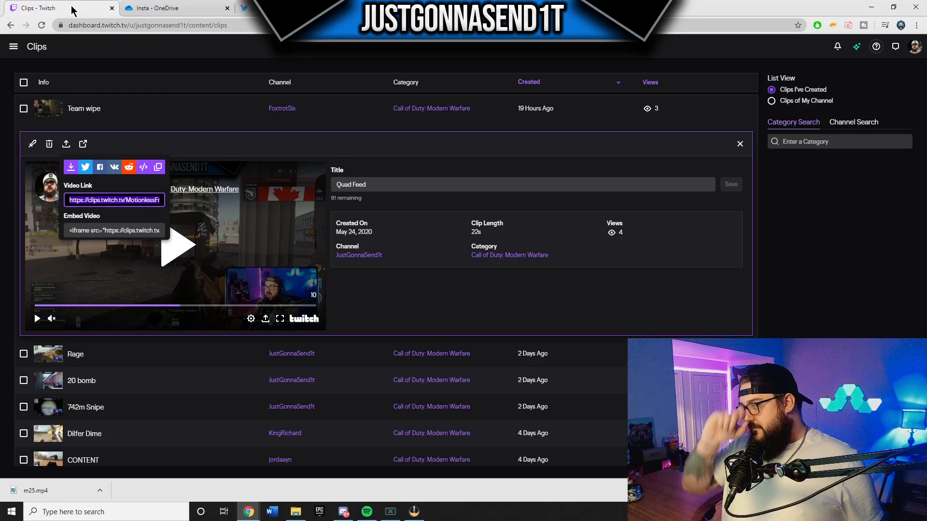
{"action": "key", "text": "alt+Tab"}
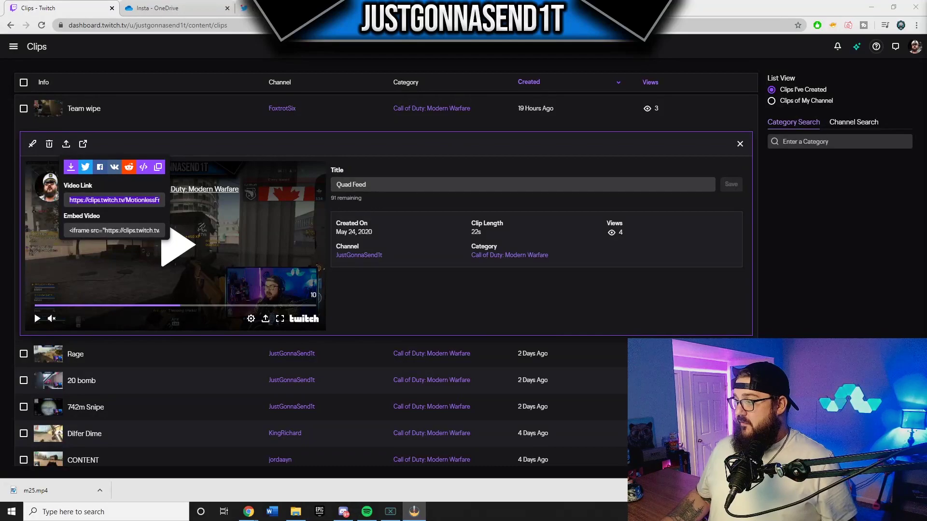